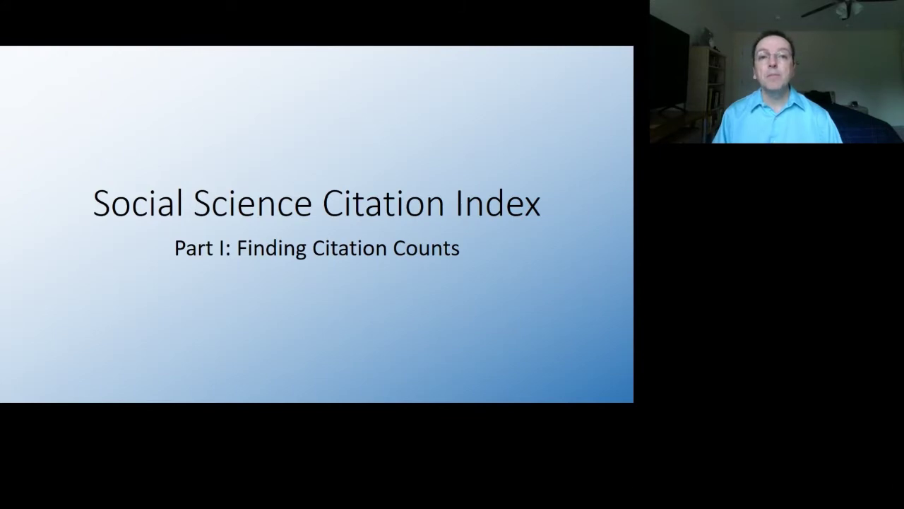
# Step: Switch to the browser with the university portal and open the Fogler Library's Indexes and Databases page
pyautogui.hotkey('alt', 'Tab')
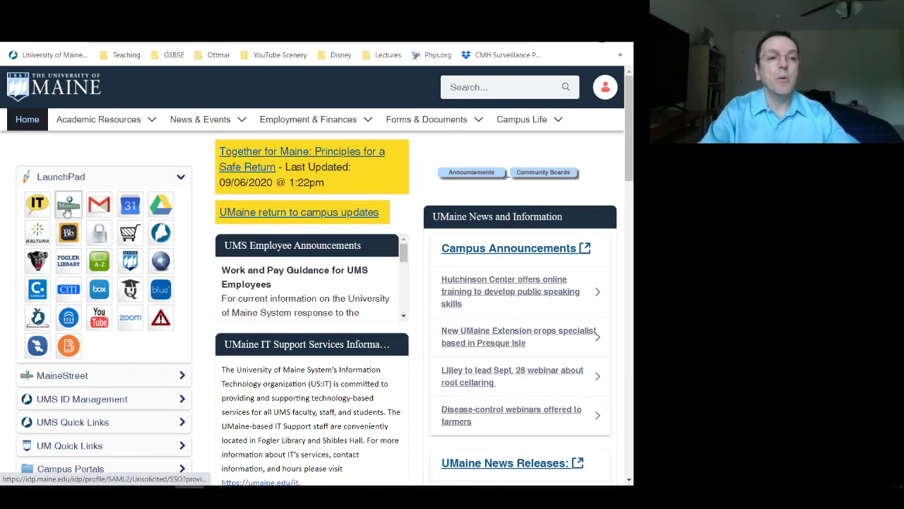
pyautogui.click(67, 267)
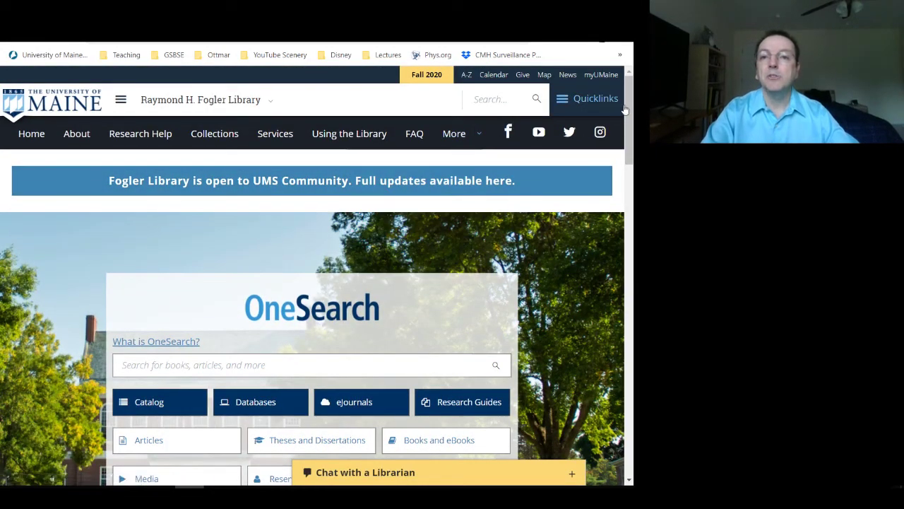
pyautogui.moveTo(629, 110); pyautogui.dragTo(630, 152)
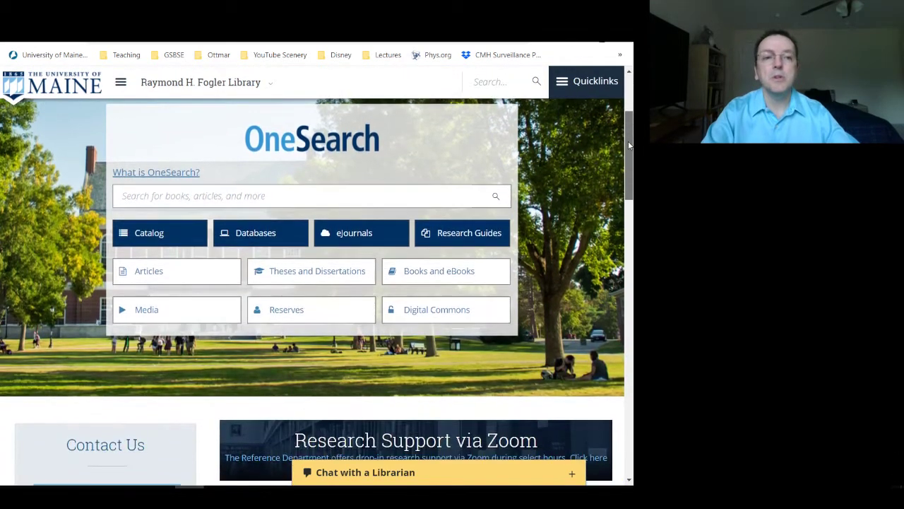
pyautogui.click(269, 237)
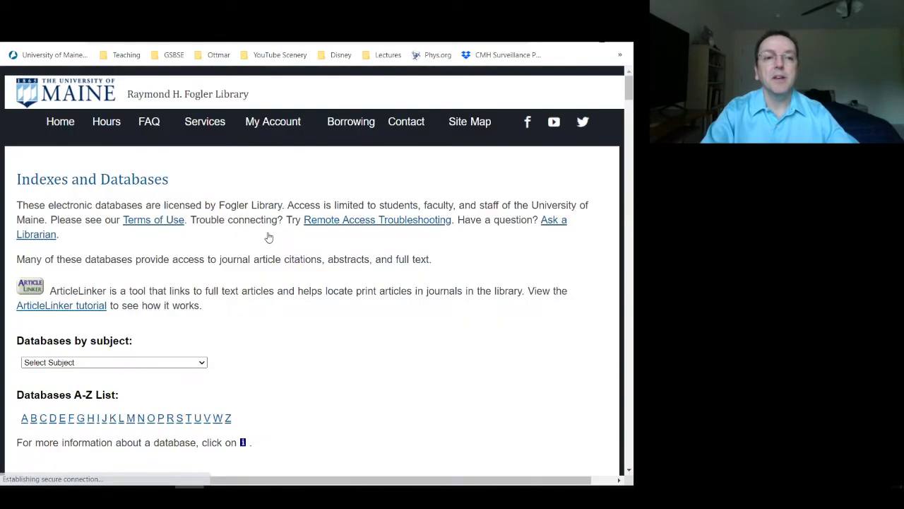
# Step: Open the Social Sciences Citation Index (Web of Science) from the S section of the A-Z database list
pyautogui.moveTo(629, 88); pyautogui.dragTo(628, 112)
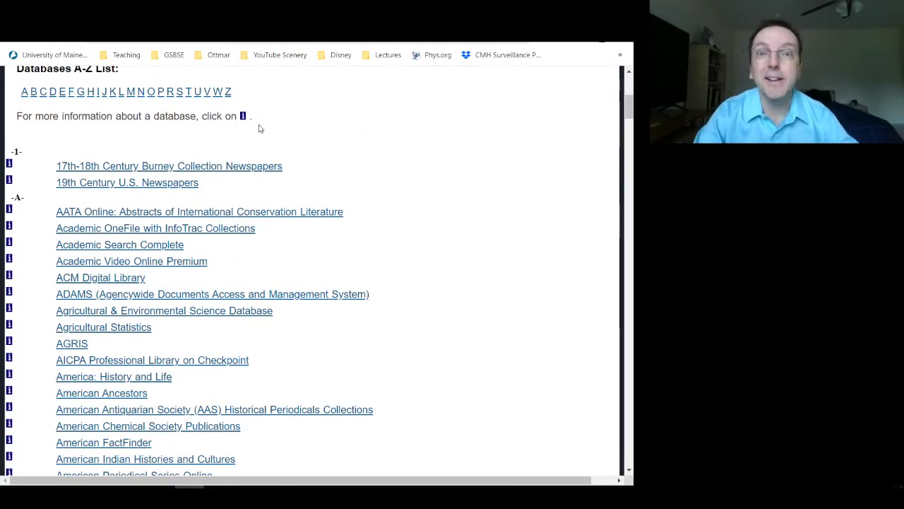
pyautogui.click(180, 93)
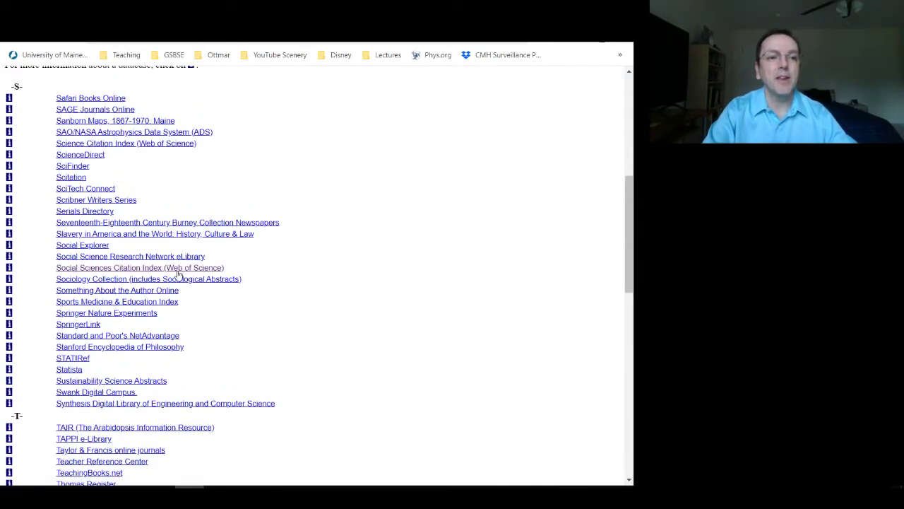
pyautogui.scroll(-1, 115, 276)
pyautogui.click(111, 256)
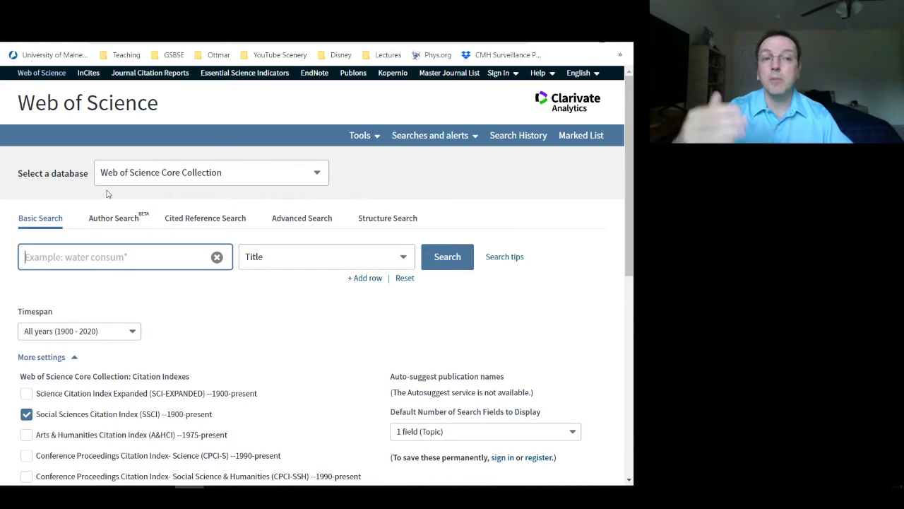
# Step: Examine the available database choices and timespan options for the basic search without changing them
pyautogui.click(317, 177)
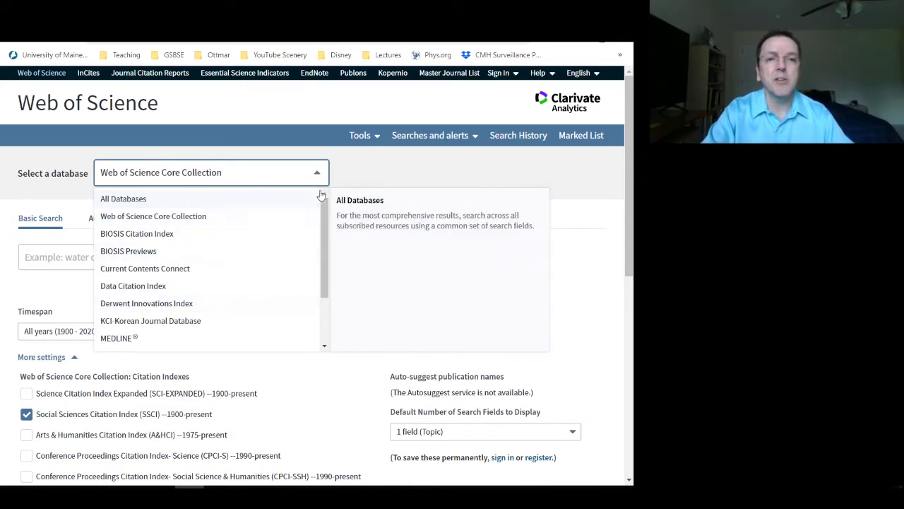
pyautogui.click(376, 163)
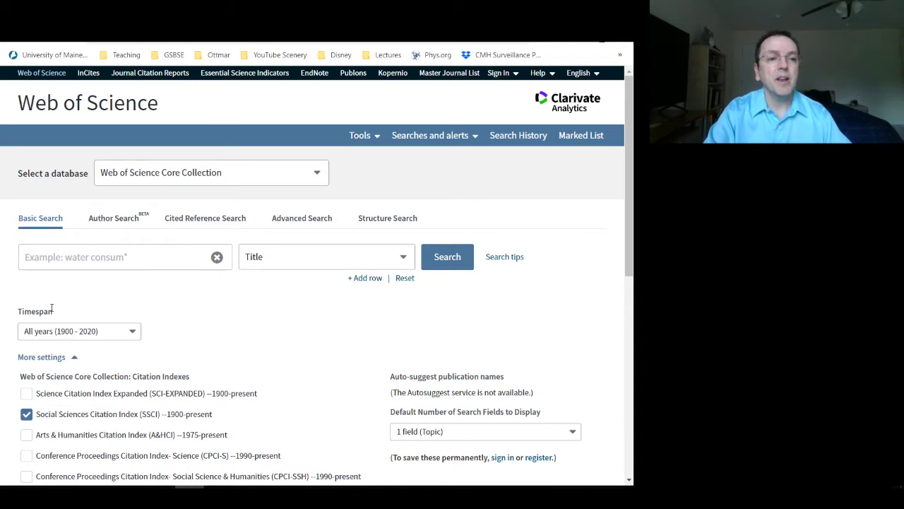
pyautogui.click(133, 332)
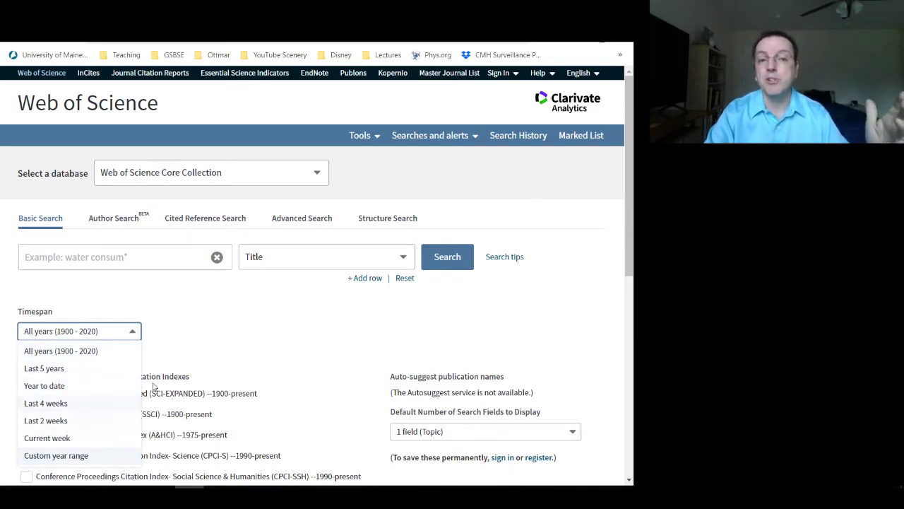
pyautogui.click(195, 345)
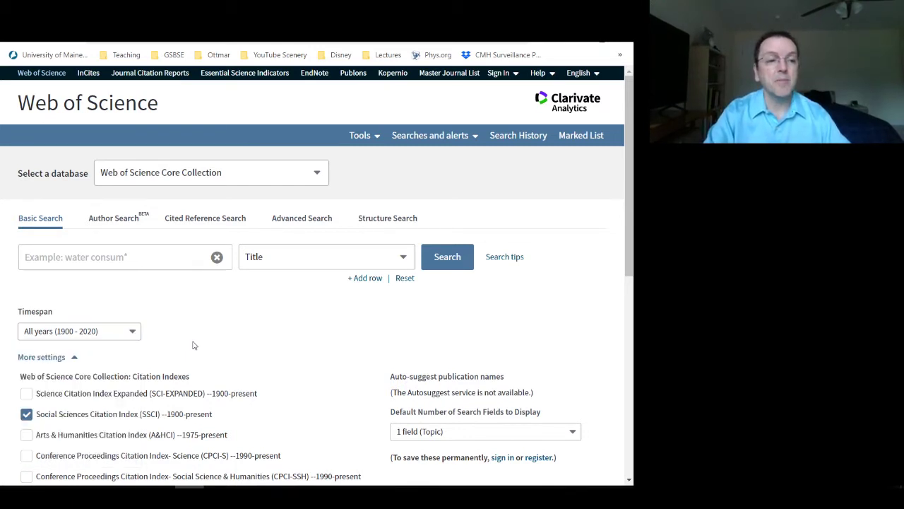
# Step: Include the Science Citation Index Expanded (SCI-EXPANDED) among the citation indexes searched
pyautogui.moveTo(628, 222); pyautogui.dragTo(627, 249)
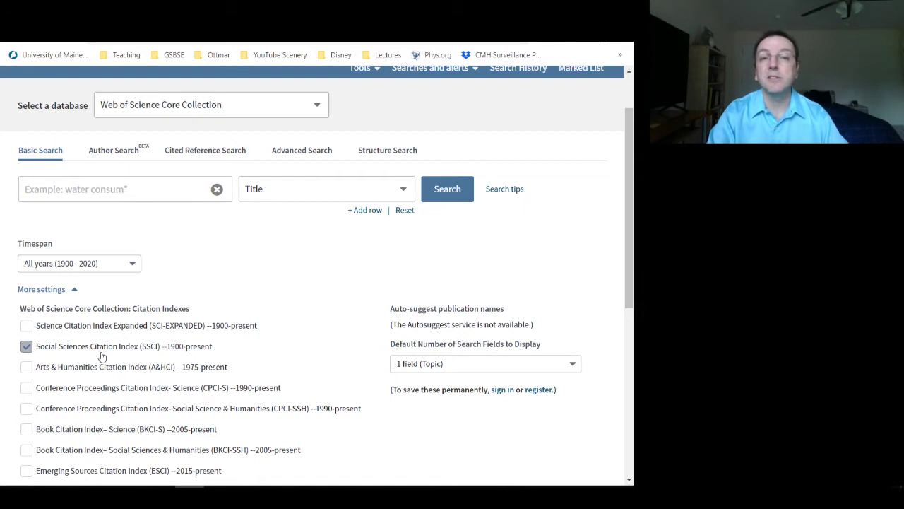
pyautogui.click(26, 326)
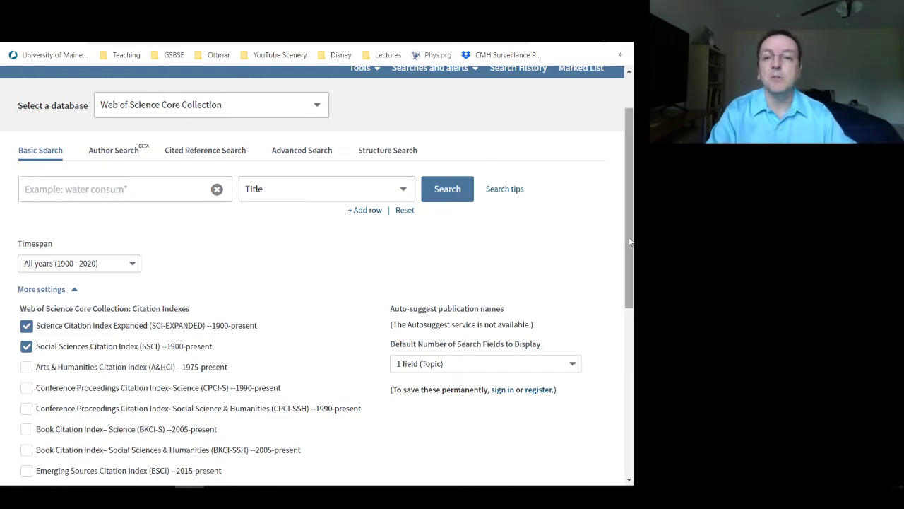
pyautogui.scroll(1, 631, 242)
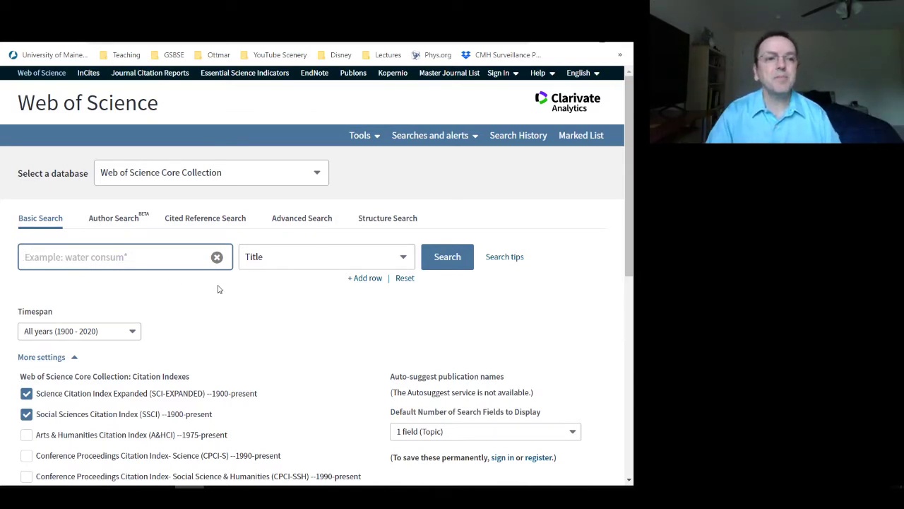
# Step: Run a Title search for "Impact of the built environment on children's"
pyautogui.click(78, 260)
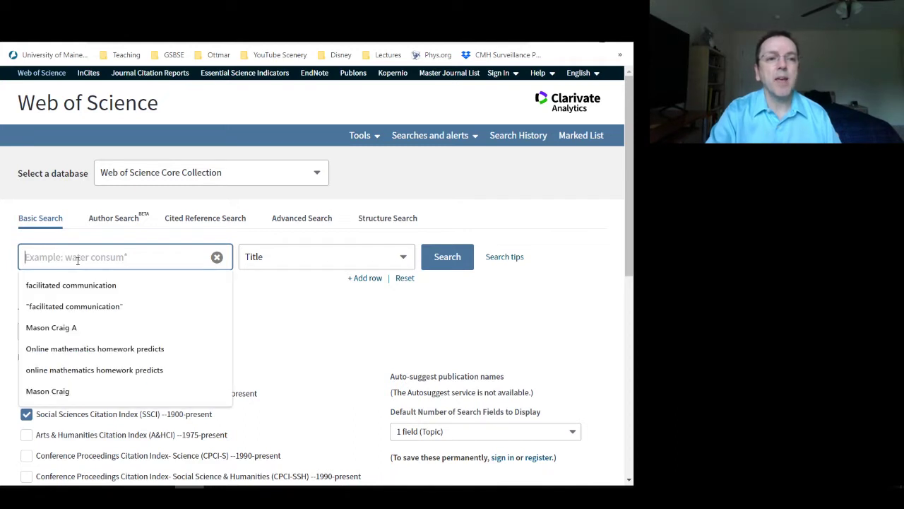
pyautogui.click(307, 294)
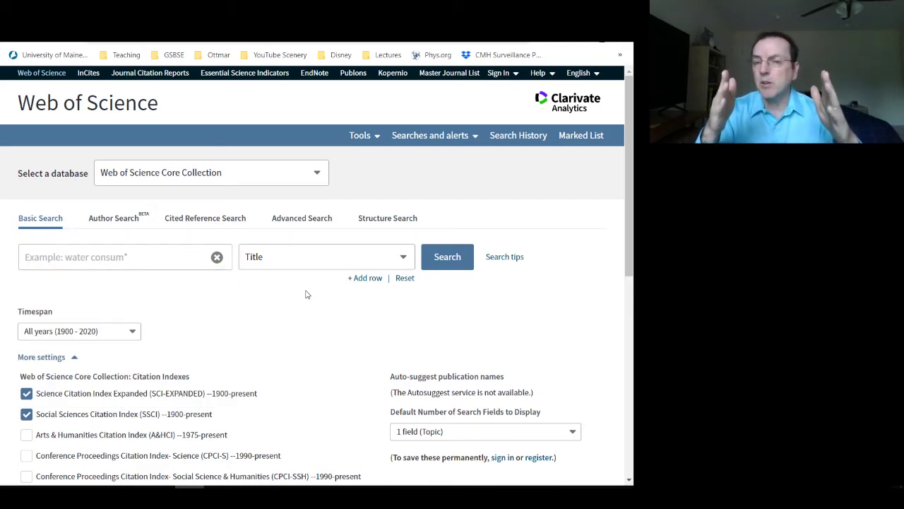
pyautogui.click(84, 260)
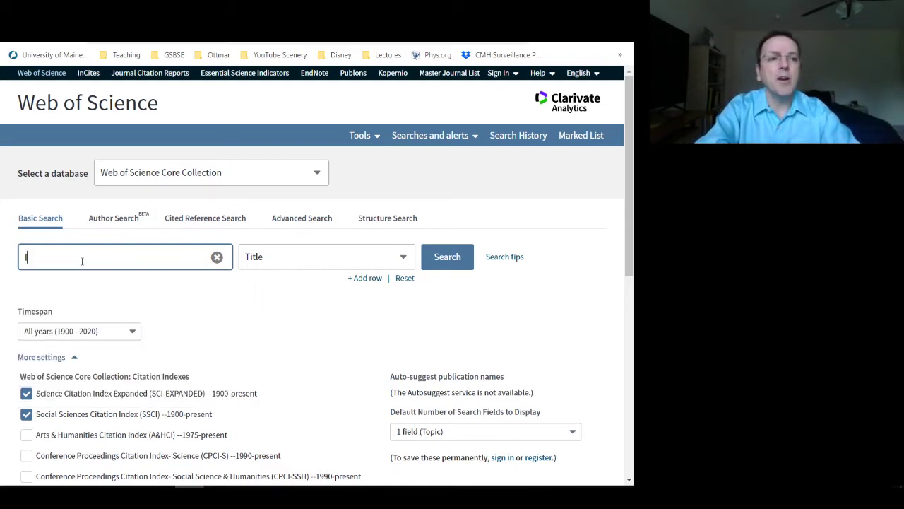
pyautogui.write('Impact of the buil')
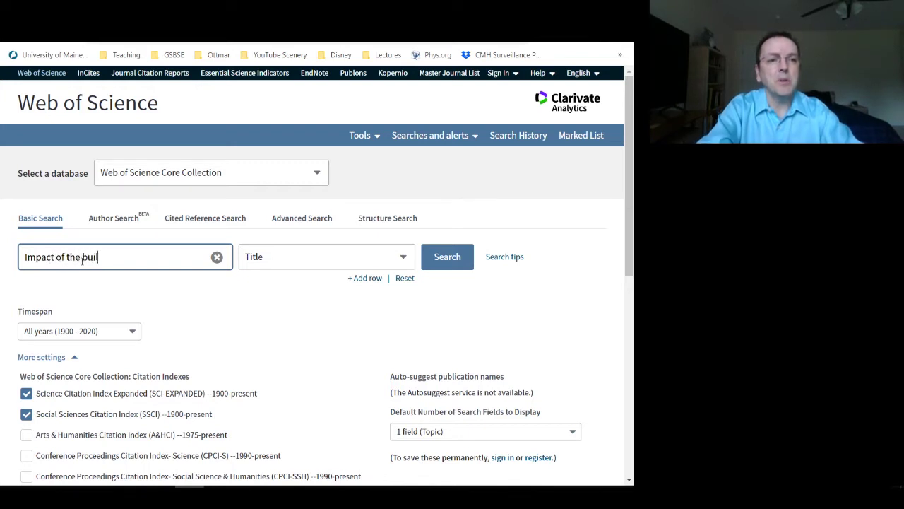
pyautogui.write('d envir')
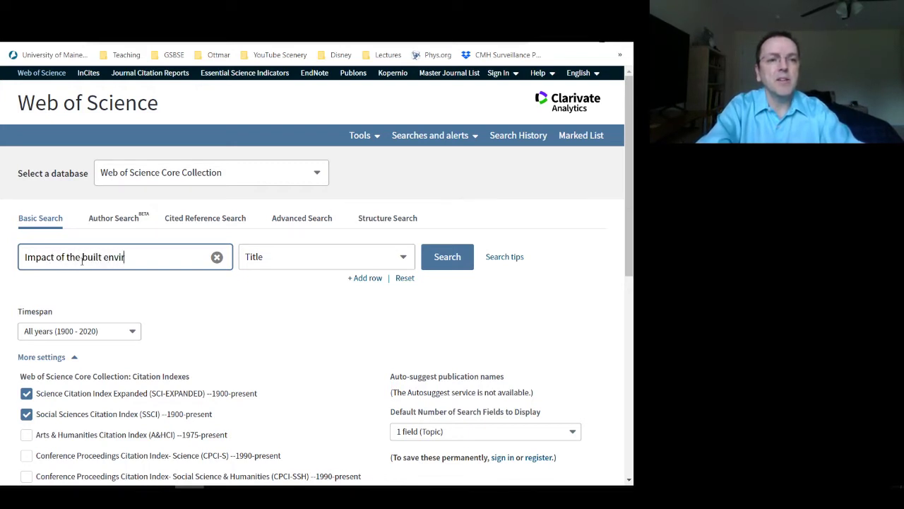
pyautogui.write('onment')
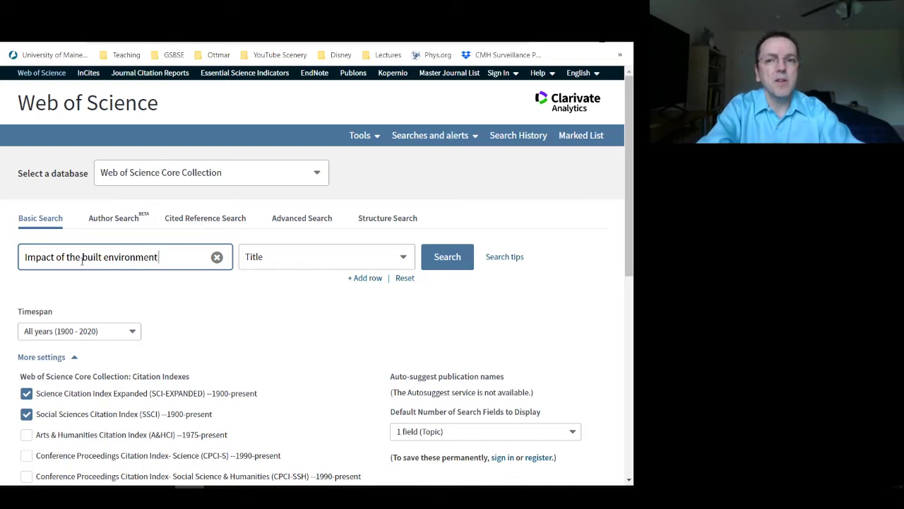
pyautogui.write(" on children's")
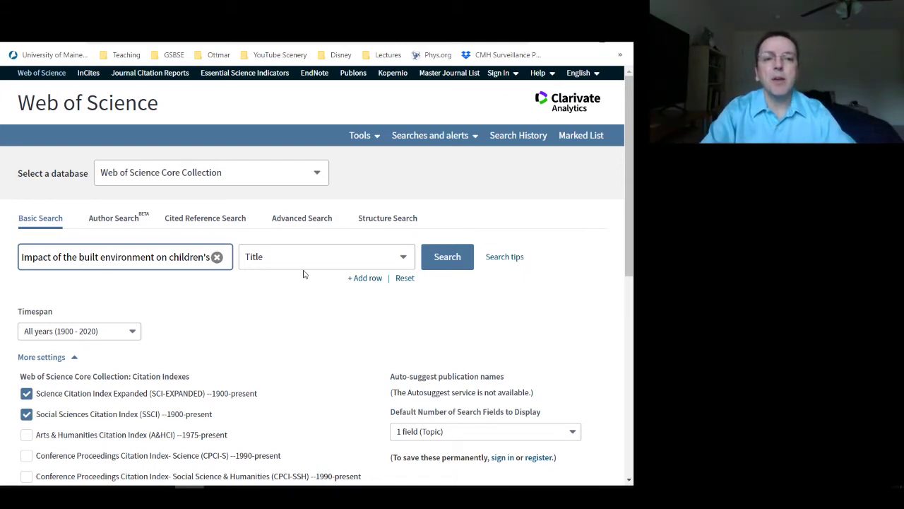
pyautogui.click(404, 258)
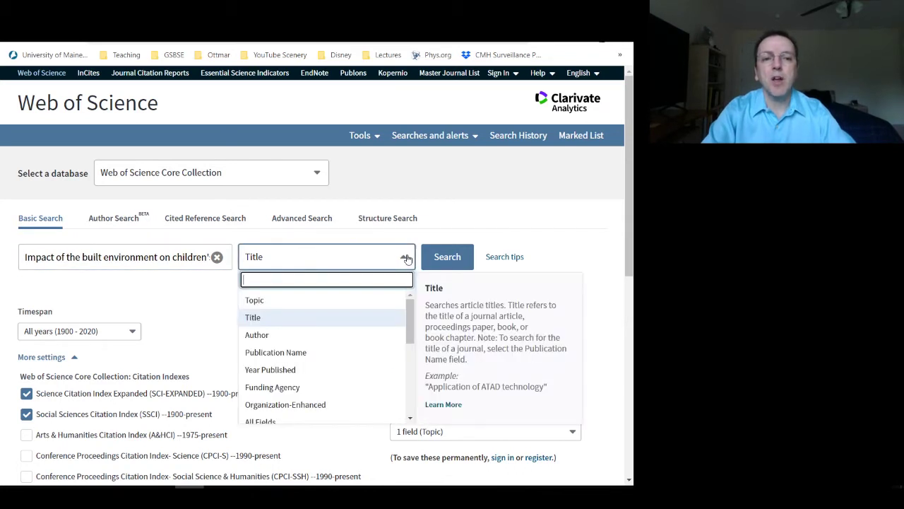
pyautogui.click(322, 324)
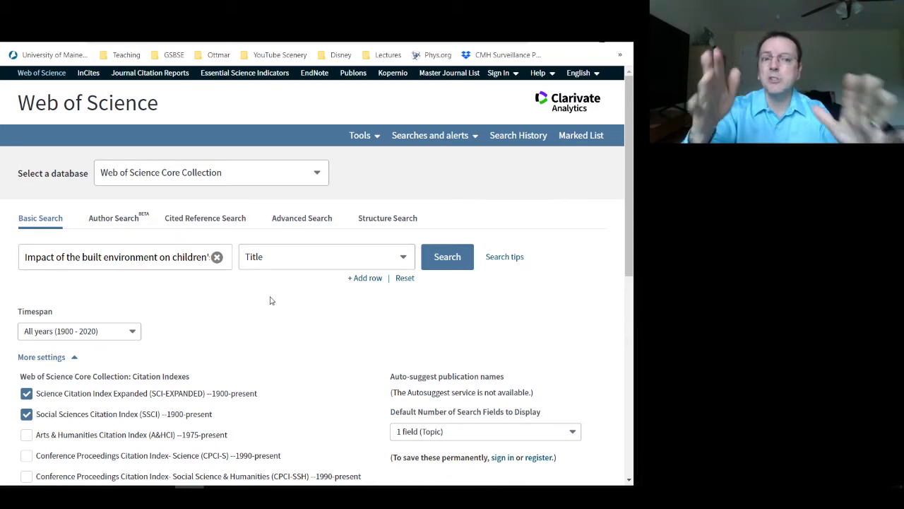
pyautogui.click(443, 256)
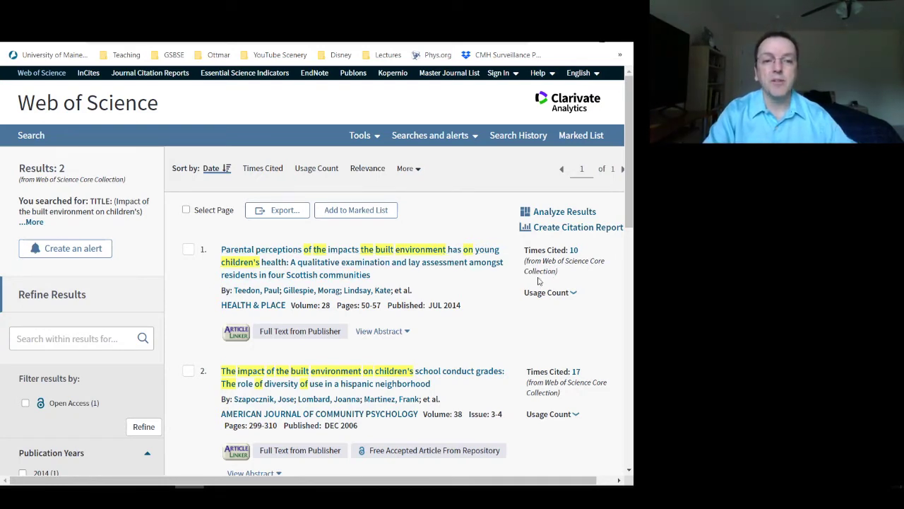
# Step: View the publisher's full text of the school conduct grades article, then return to the search results
pyautogui.moveTo(628, 226); pyautogui.dragTo(629, 261)
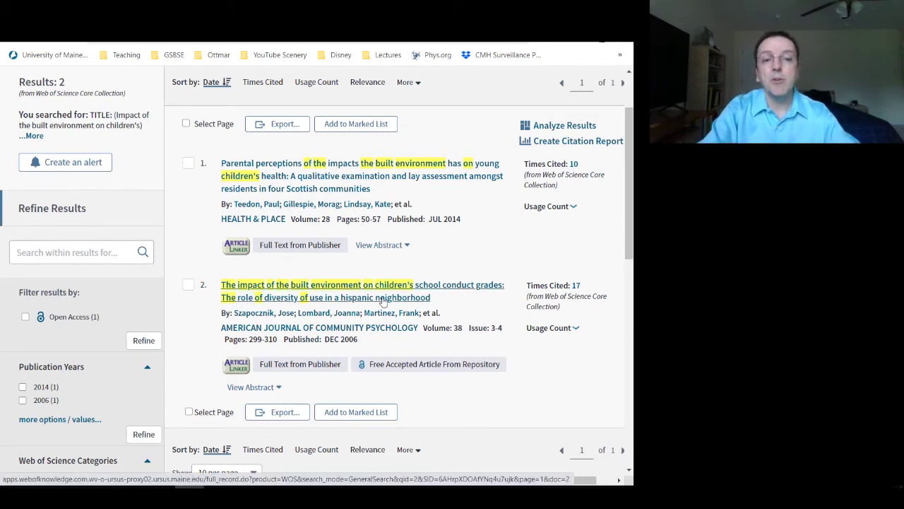
pyautogui.click(302, 367)
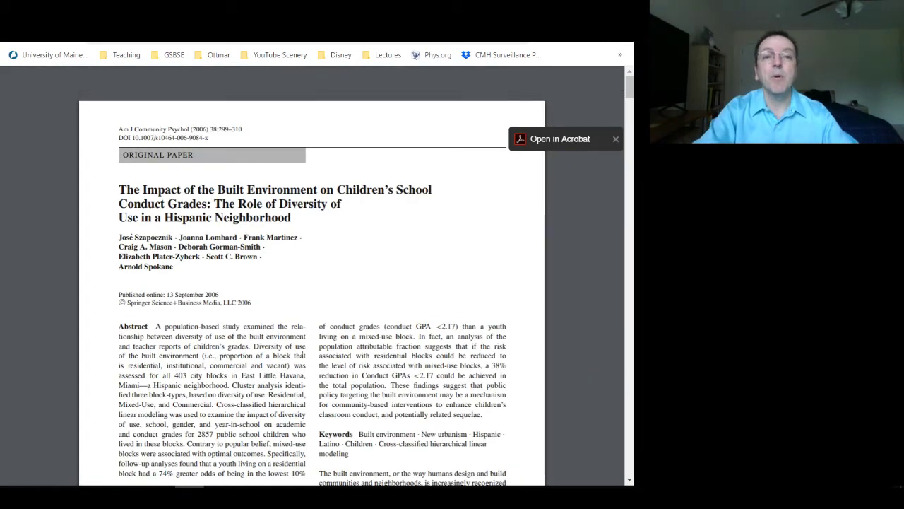
pyautogui.hotkey('alt', 'Left')
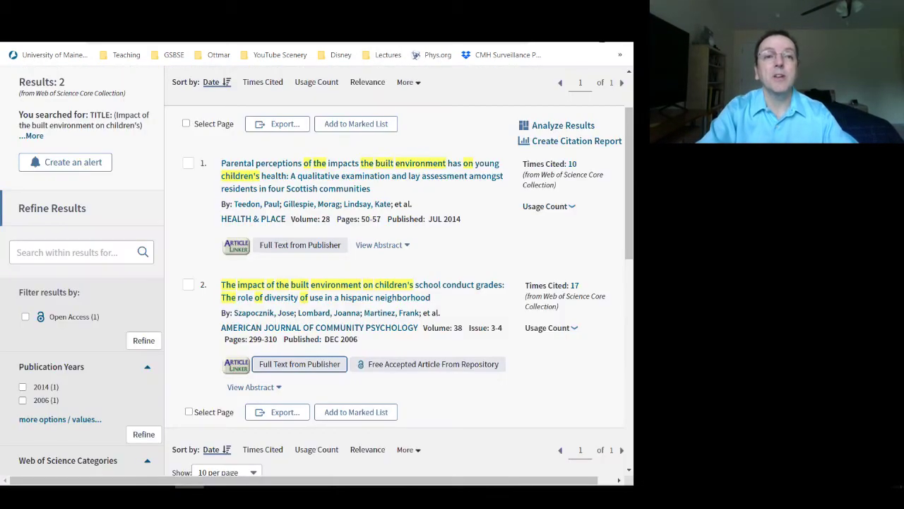
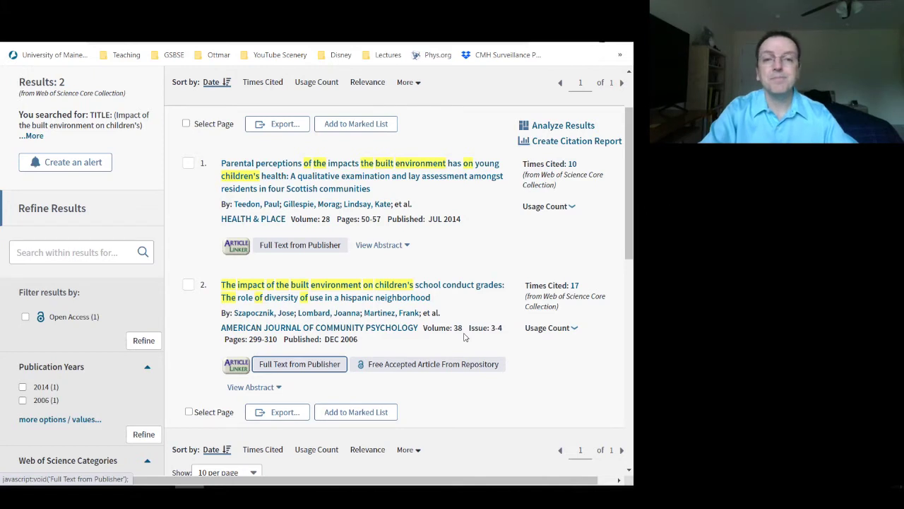
# Step: Go back to the basic search form and clear the previous search term
pyautogui.rightClick(10, 41)
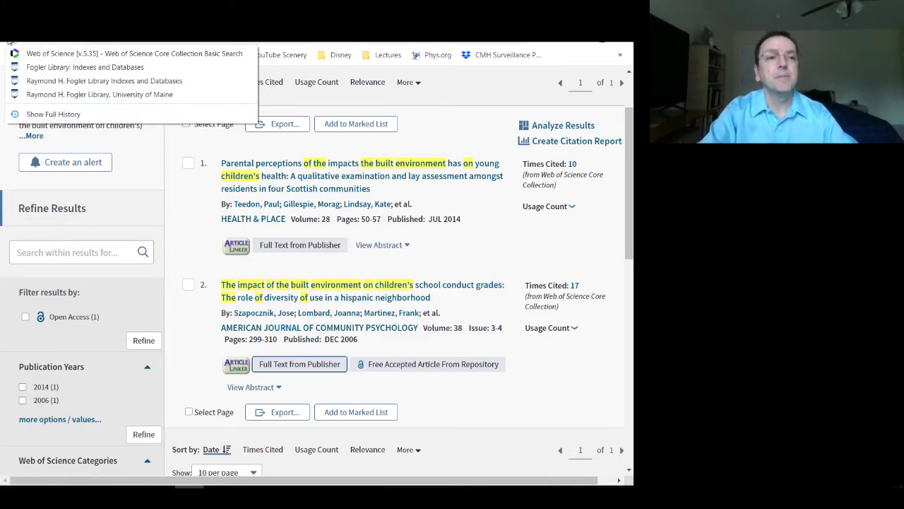
pyautogui.click(10, 41)
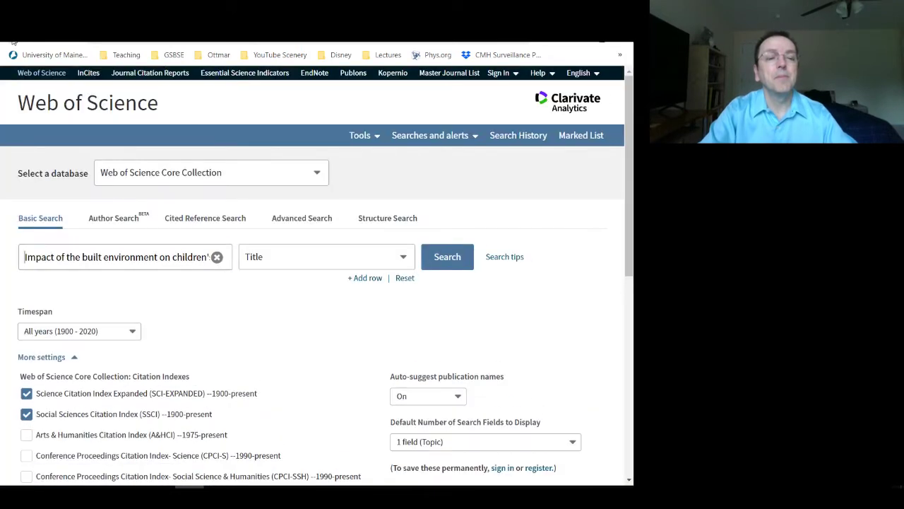
pyautogui.click(217, 256)
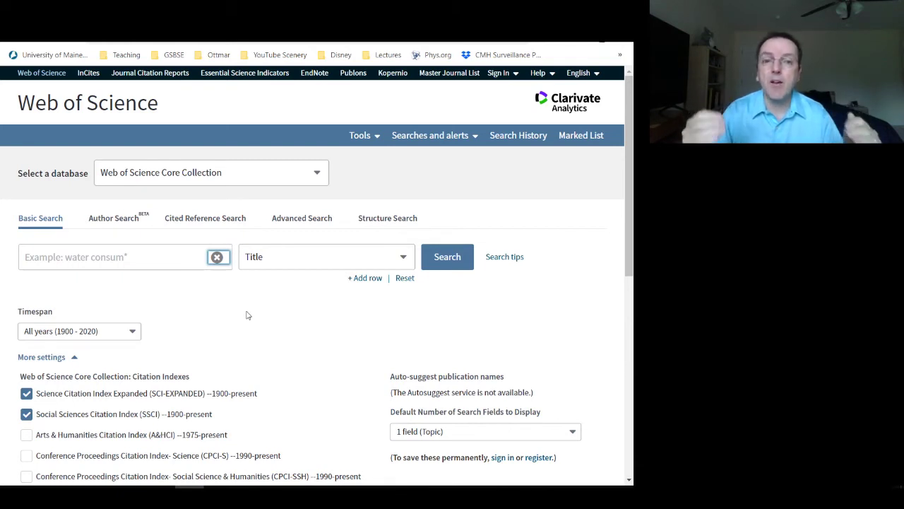
# Step: Begin the search term with "fac" and change the field searched from Title to Topic
pyautogui.click(114, 257)
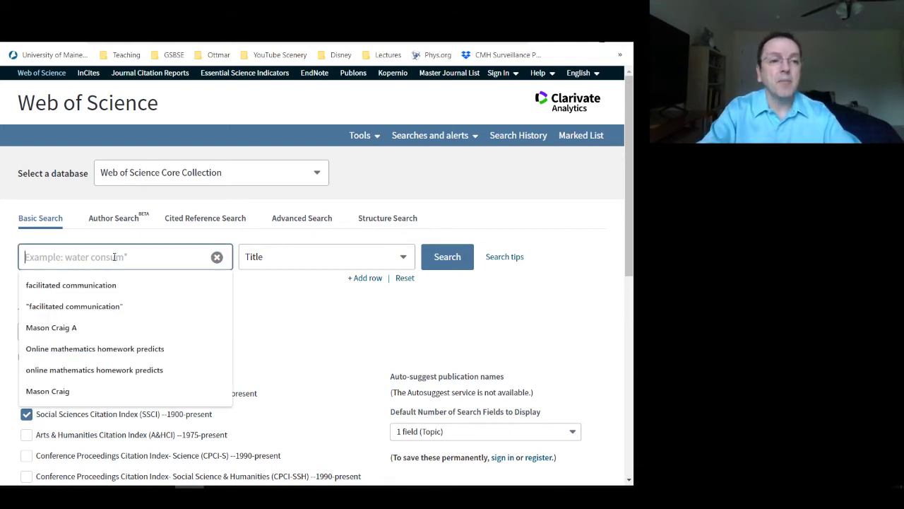
pyautogui.write('Fac')
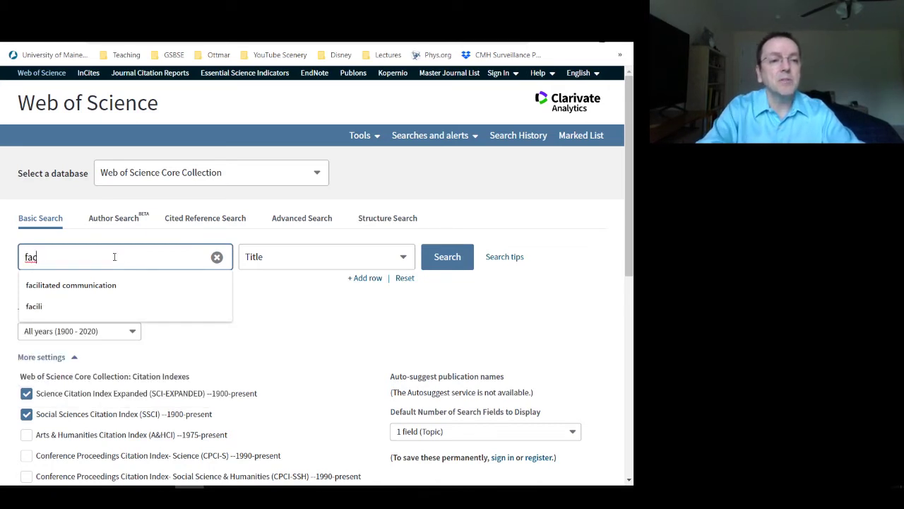
pyautogui.press('Down')
pyautogui.press('Down')
pyautogui.press('Up')
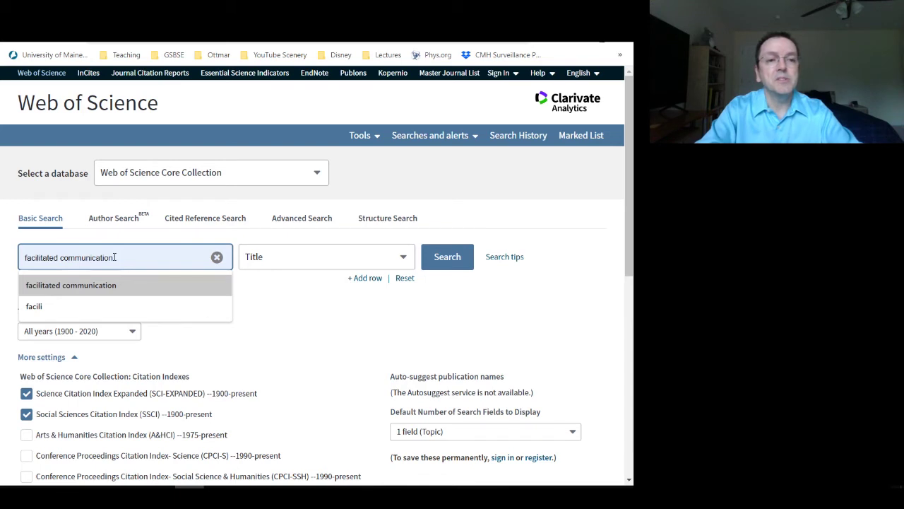
pyautogui.click(257, 259)
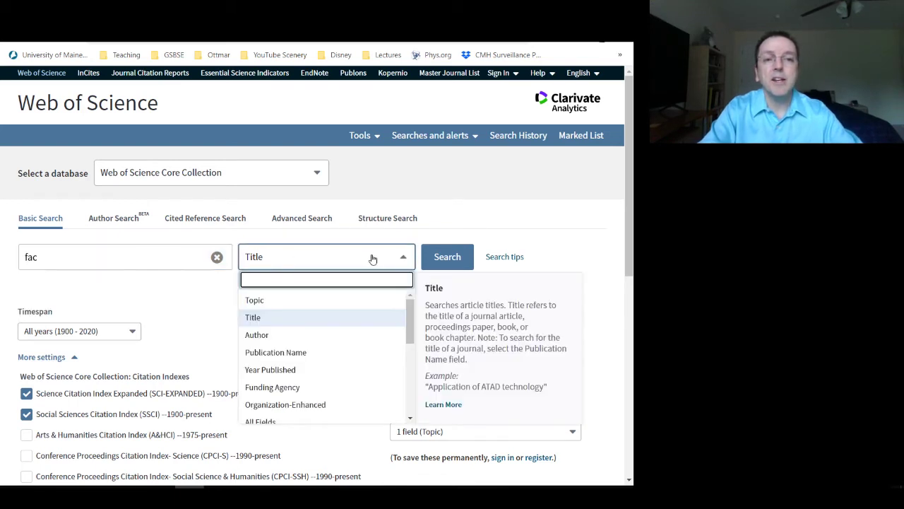
pyautogui.click(264, 301)
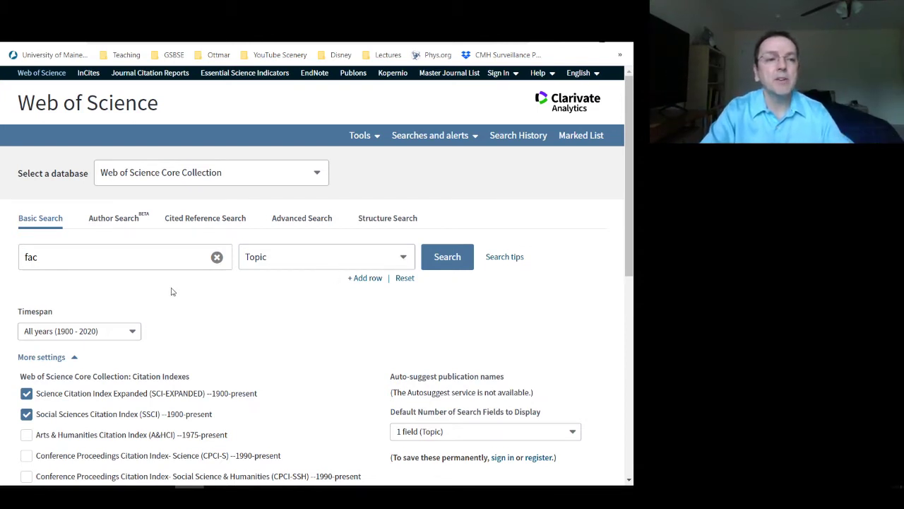
# Step: Complete the search term as facilitated communication and run the search with the field kept on Topic
pyautogui.click(143, 264)
pyautogui.write('il')
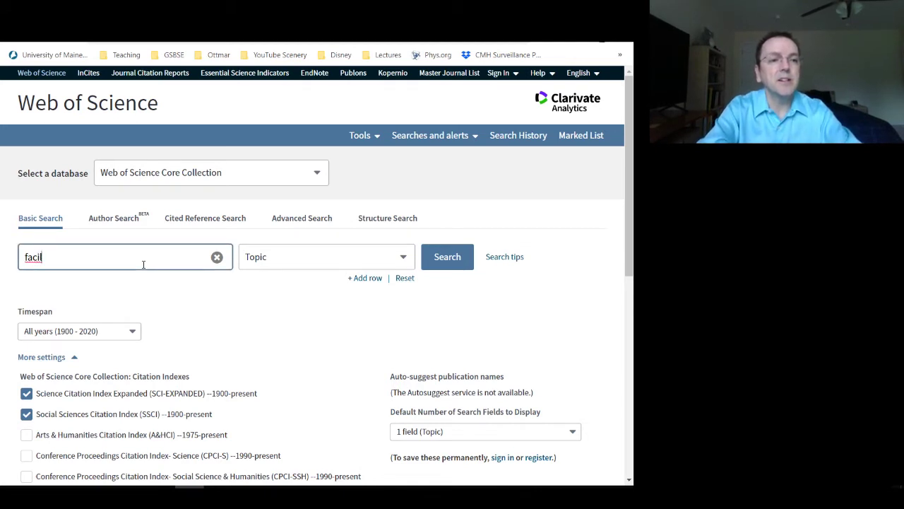
pyautogui.write('itated')
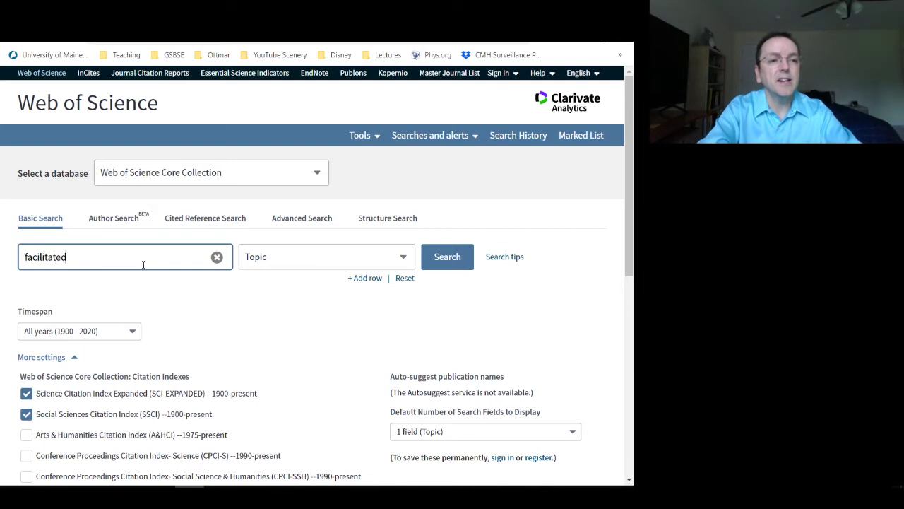
pyautogui.write(' communication')
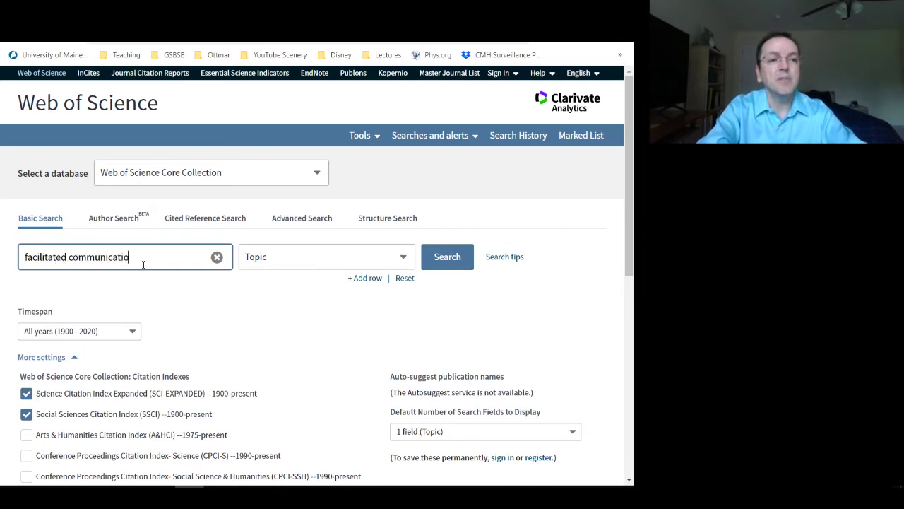
pyautogui.click(407, 258)
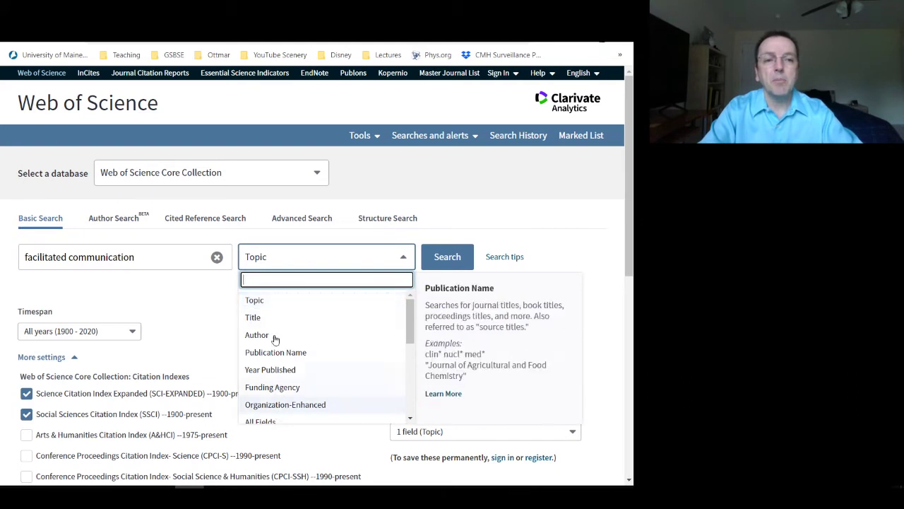
pyautogui.click(261, 301)
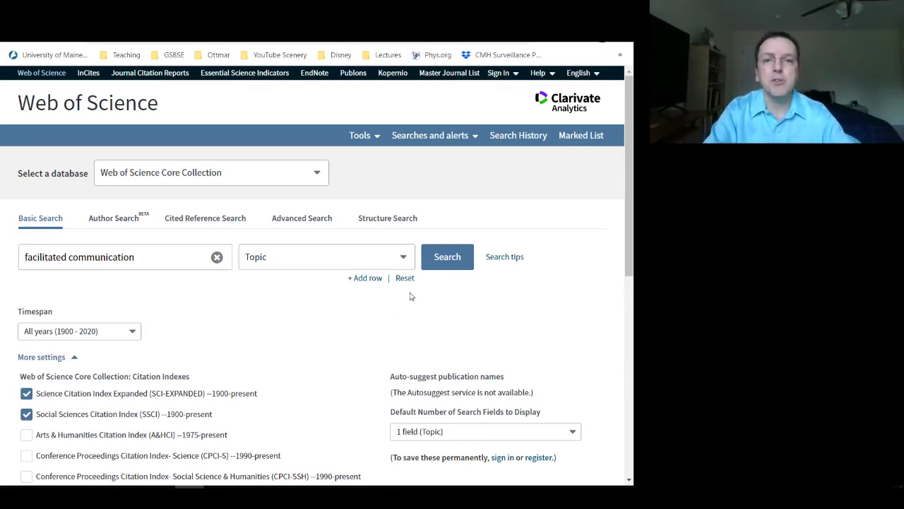
pyautogui.click(452, 259)
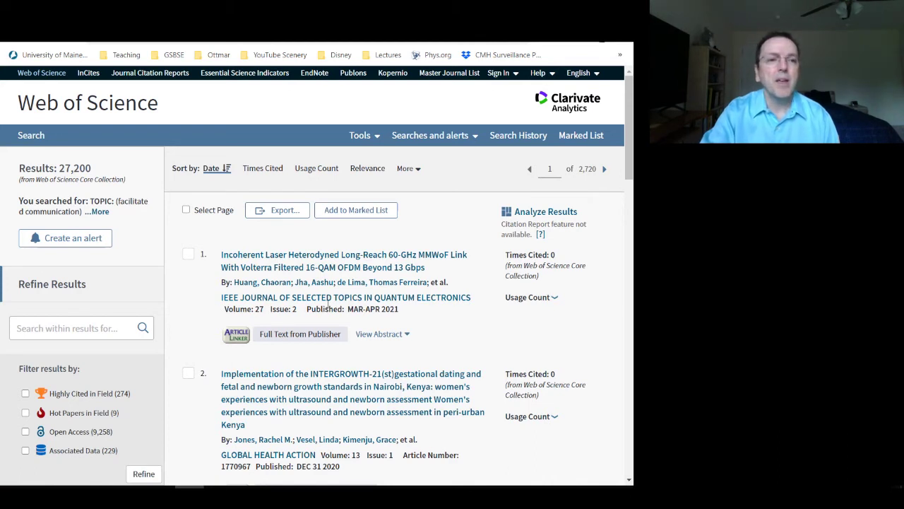
# Step: Return to the basic search form, enclose the term in quotation marks as "facilitated communication", and rerun the Topic search
pyautogui.click(29, 138)
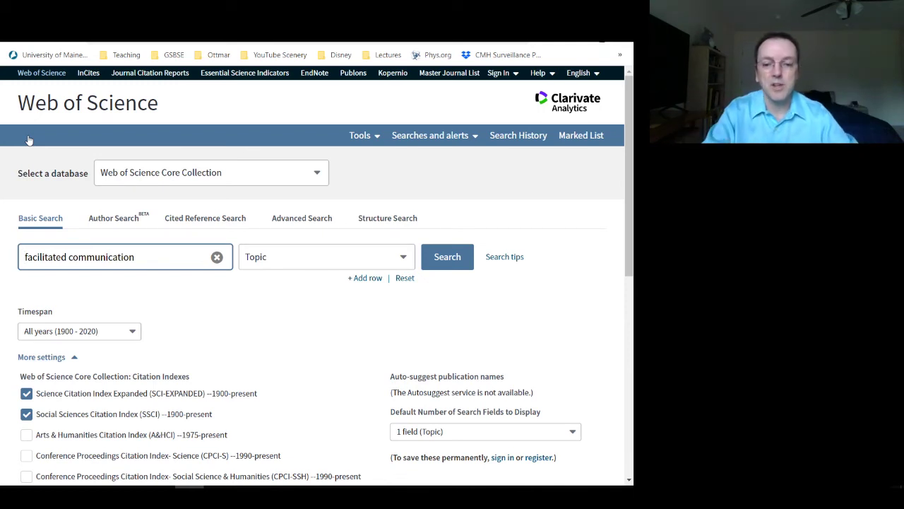
pyautogui.write('"')
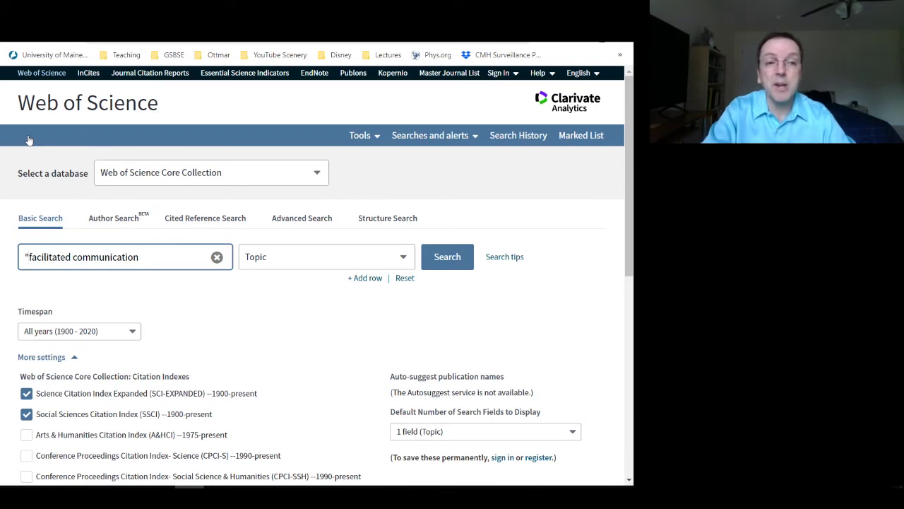
pyautogui.write('"')
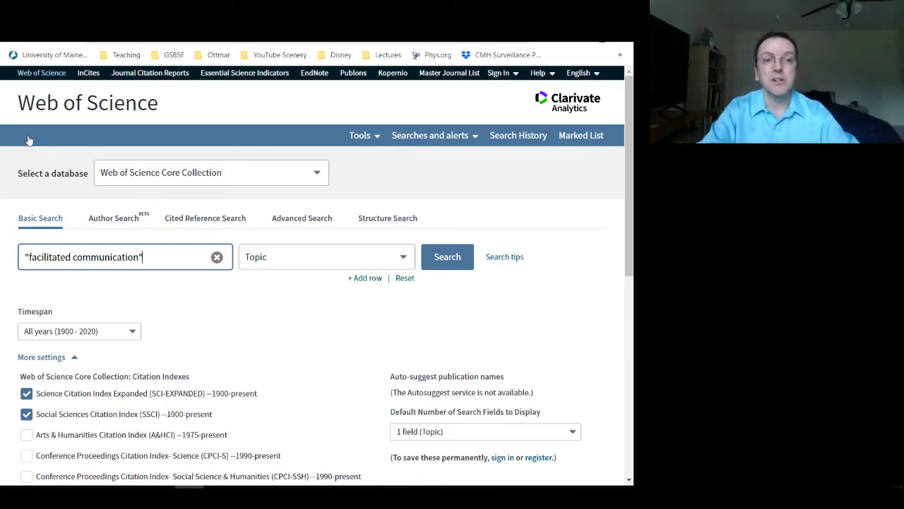
pyautogui.click(449, 258)
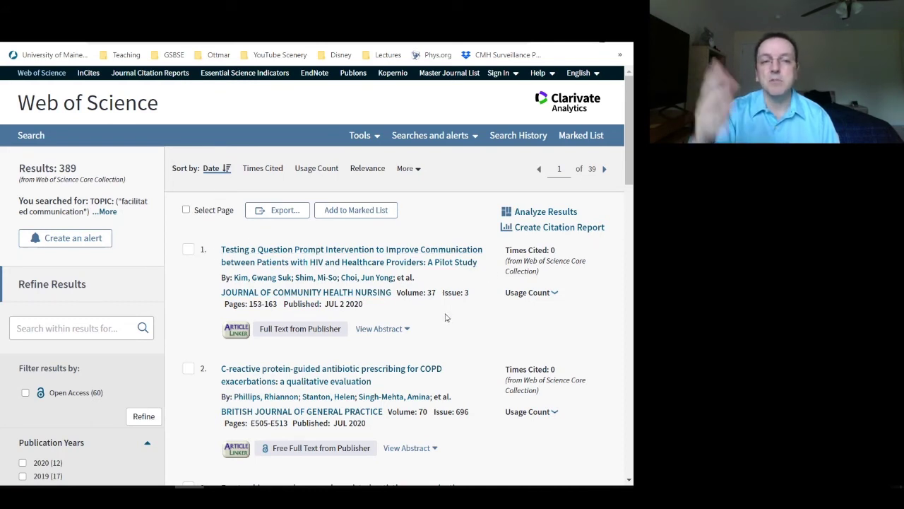
# Step: Sort the results by Times Cited and review the articles and citation counts on the first results page
pyautogui.click(267, 173)
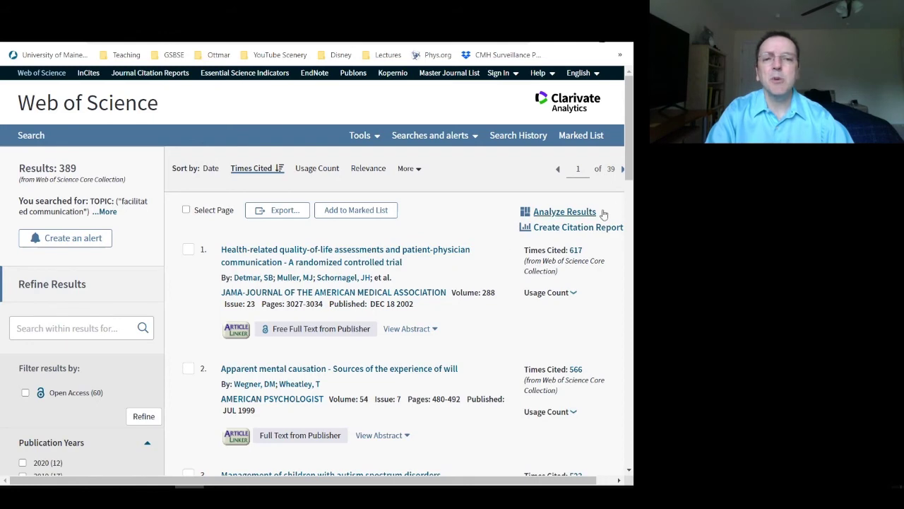
pyautogui.moveTo(627, 164); pyautogui.dragTo(627, 230)
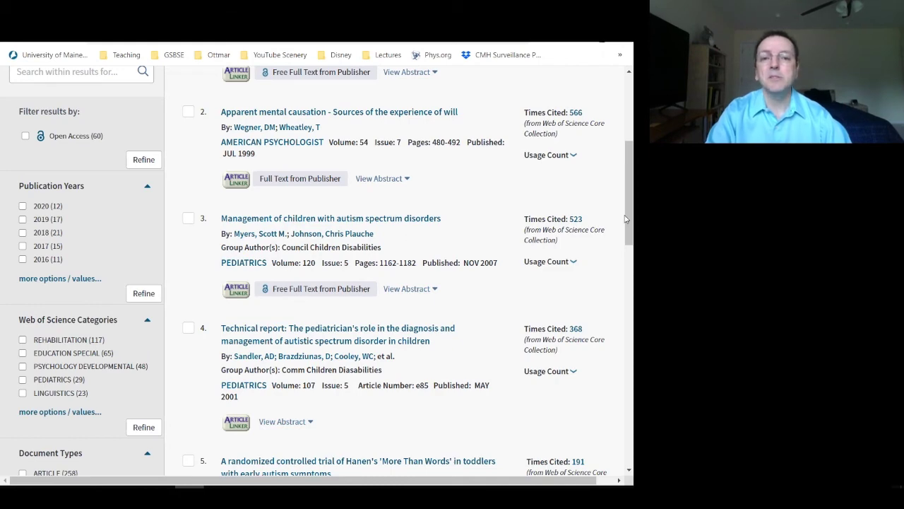
pyautogui.moveTo(626, 219); pyautogui.dragTo(628, 247)
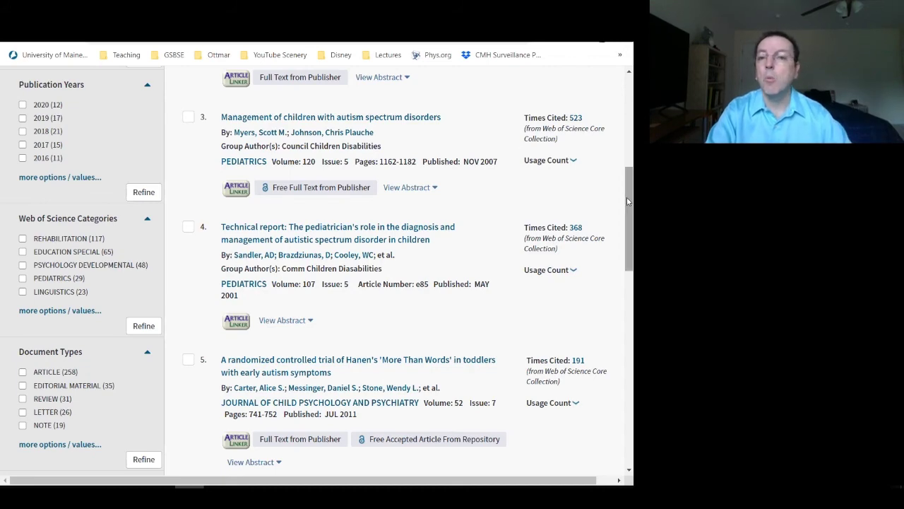
pyautogui.moveTo(627, 197); pyautogui.dragTo(632, 265)
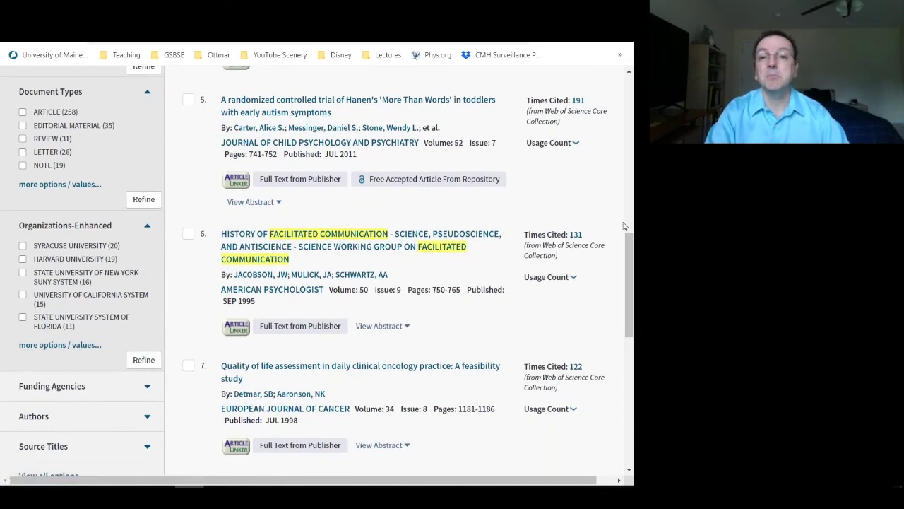
pyautogui.scroll(-1, 355, 192)
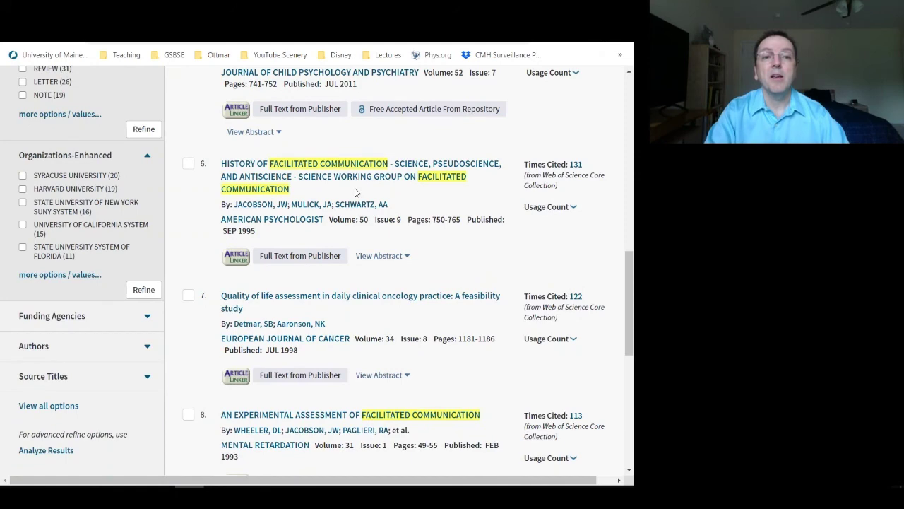
pyautogui.moveTo(629, 258); pyautogui.dragTo(631, 332)
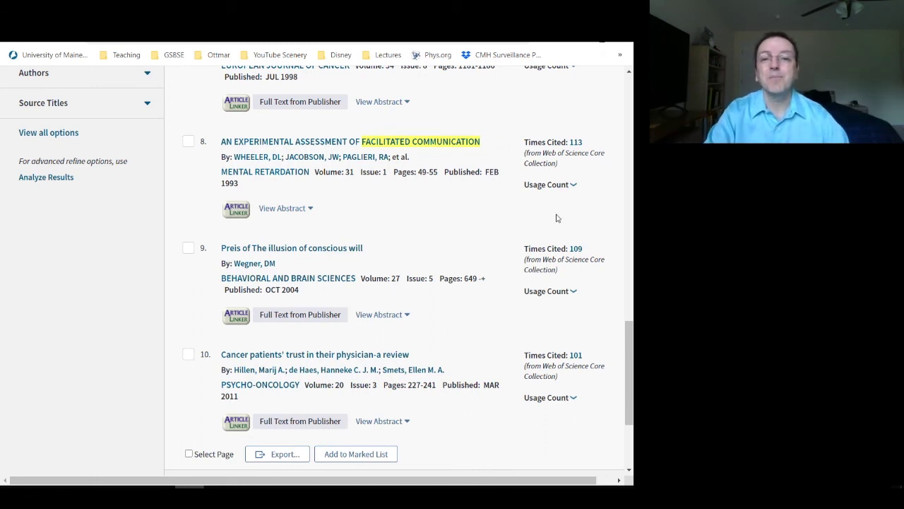
pyautogui.moveTo(626, 343); pyautogui.dragTo(626, 123)
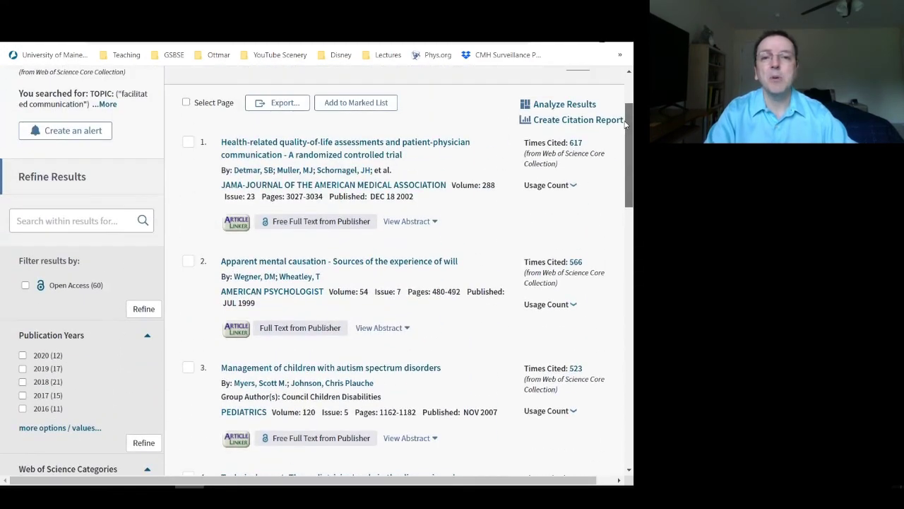